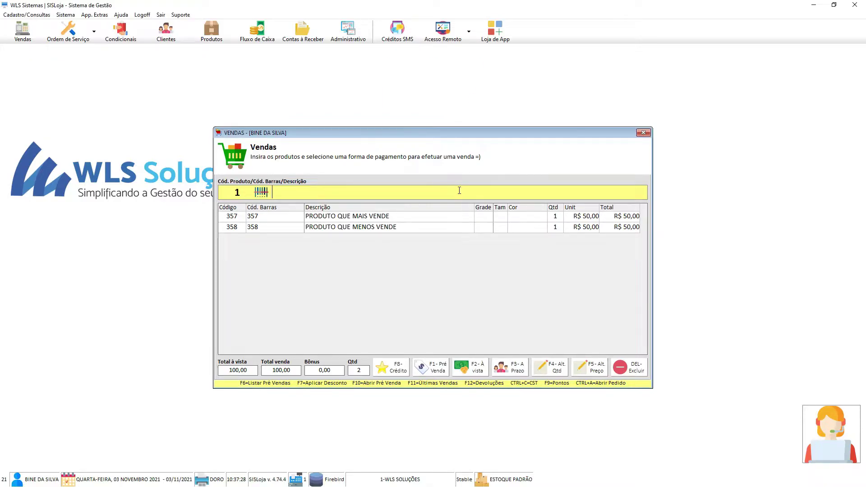
Step: Try to apply a general percentage discount of 11% to the two-product sale
{"action": "key", "text": "F7"}
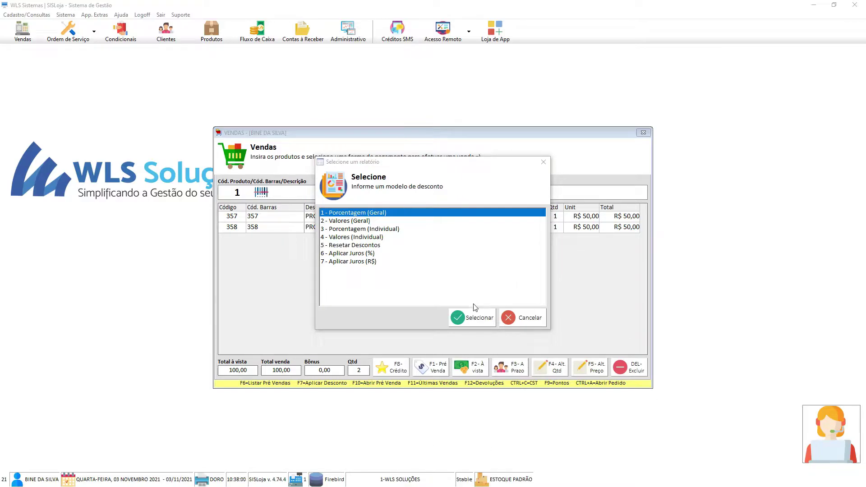
{"action": "left_click", "coordinate": [471, 317]}
{"action": "type", "text": "11"}
{"action": "key", "text": "Return"}
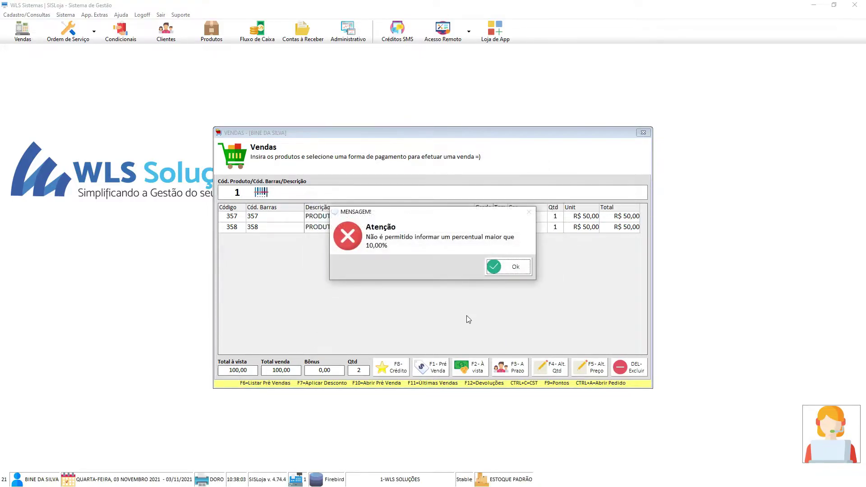
{"action": "left_click", "coordinate": [505, 270]}
Step: Apply a general percentage discount of 10% to the sale and revert it through the discount notice
{"action": "key", "text": "F7"}
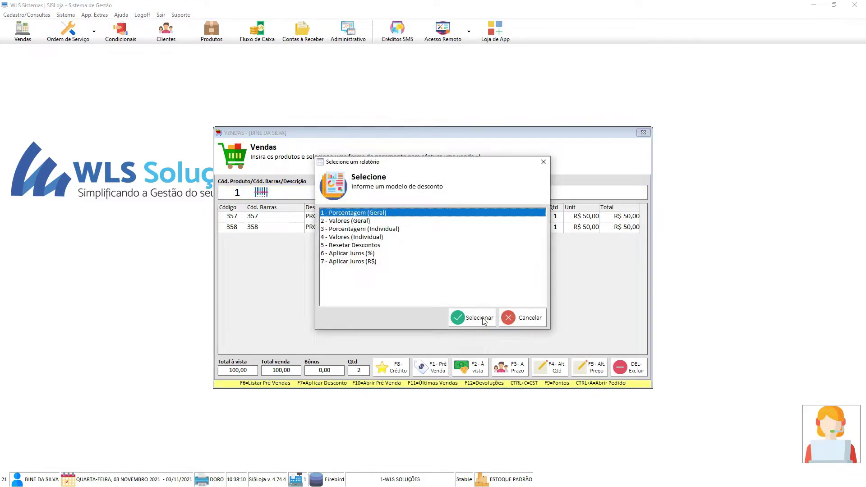
{"action": "left_click", "coordinate": [478, 319]}
{"action": "type", "text": "10"}
{"action": "key", "text": "Return"}
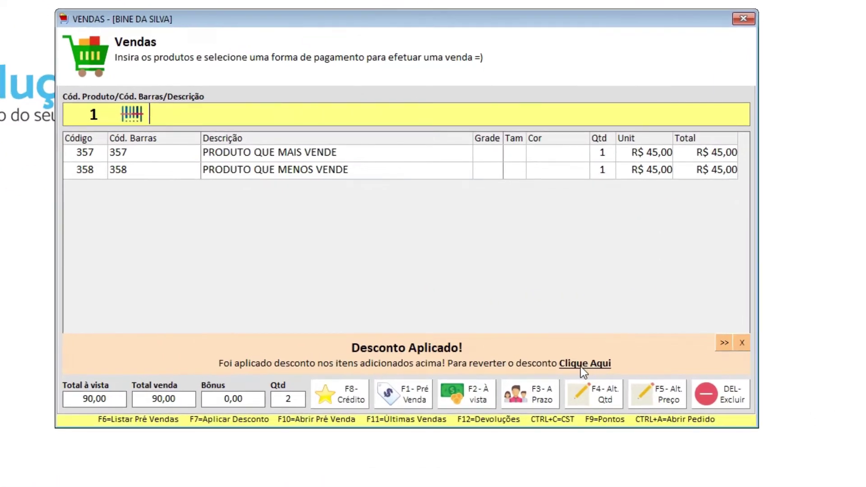
{"action": "left_click", "coordinate": [590, 364]}
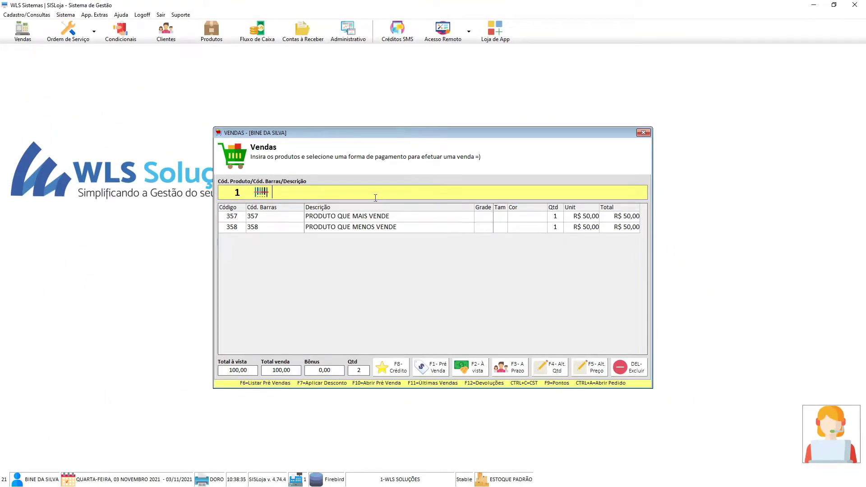
Step: Apply the 10% general discount again and clear it with the Resetar Descontos option
{"action": "key", "text": "F7"}
{"action": "left_click", "coordinate": [479, 317]}
{"action": "type", "text": "10"}
{"action": "key", "text": "Return"}
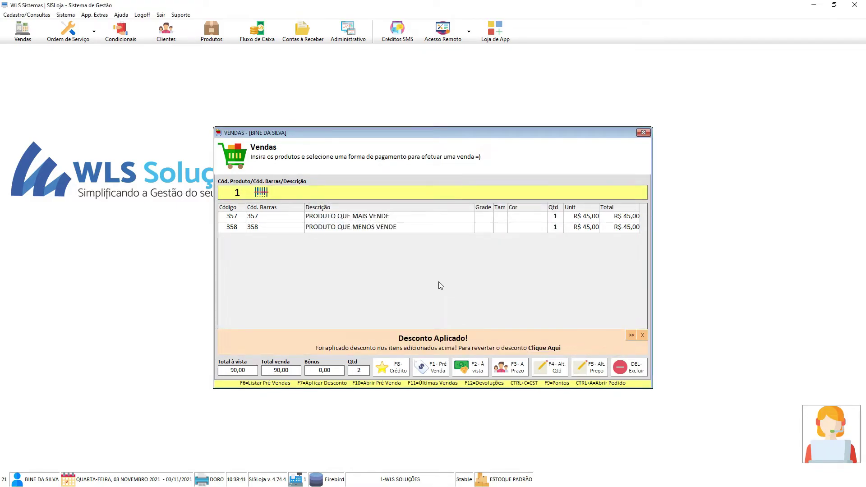
{"action": "key", "text": "F7"}
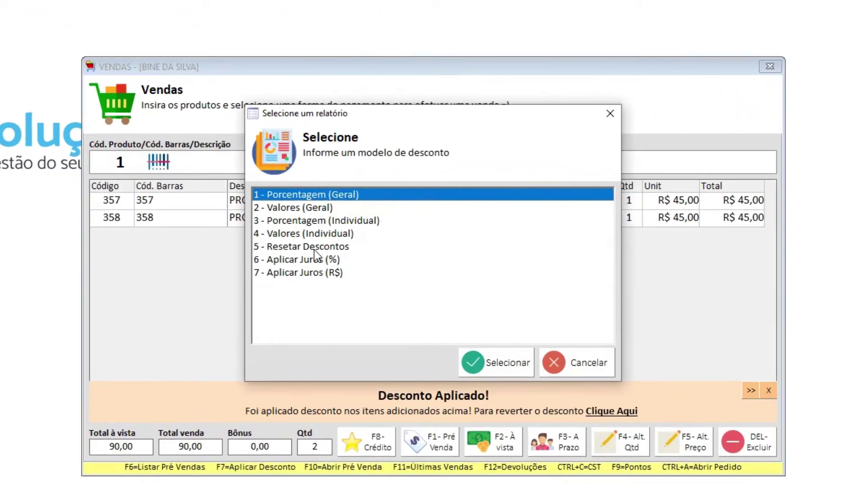
{"action": "left_click", "coordinate": [314, 247]}
{"action": "left_click", "coordinate": [498, 361]}
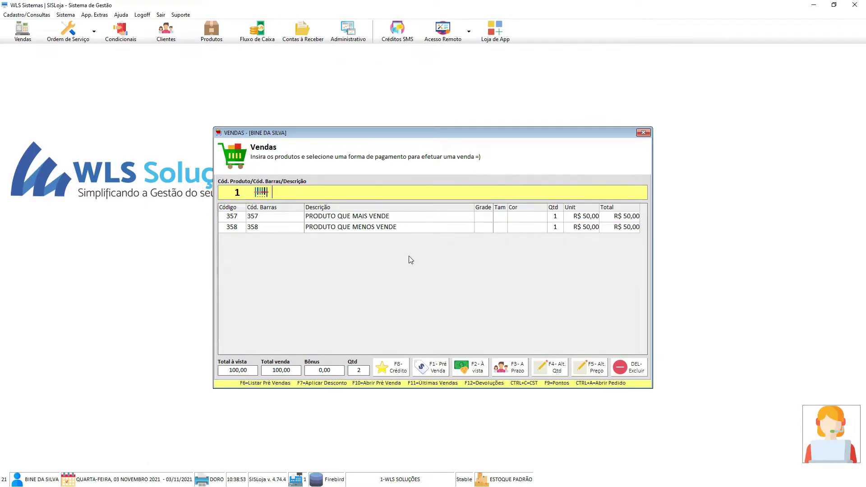
Step: Apply a general value discount of 10,00 to the whole sale and revert it
{"action": "key", "text": "F7"}
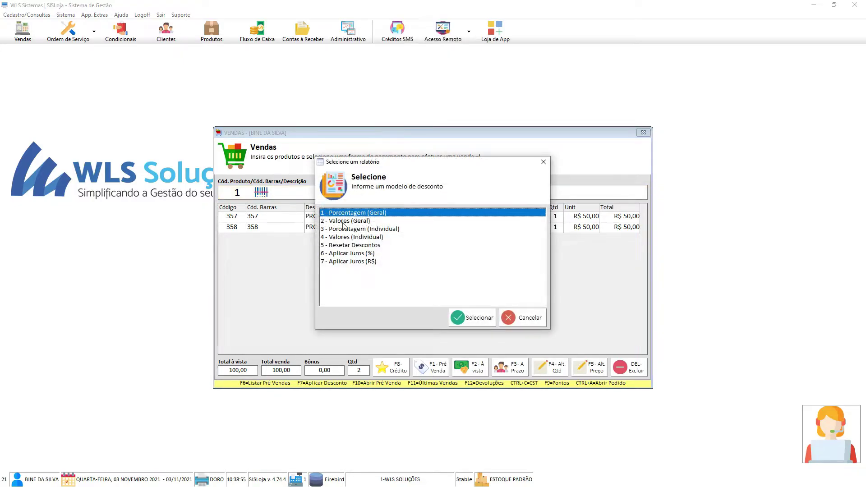
{"action": "left_click", "coordinate": [357, 223]}
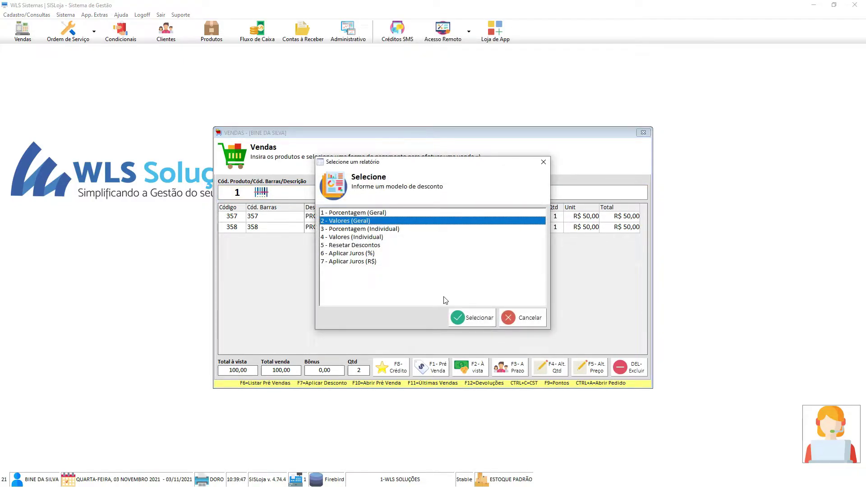
{"action": "left_click", "coordinate": [473, 318]}
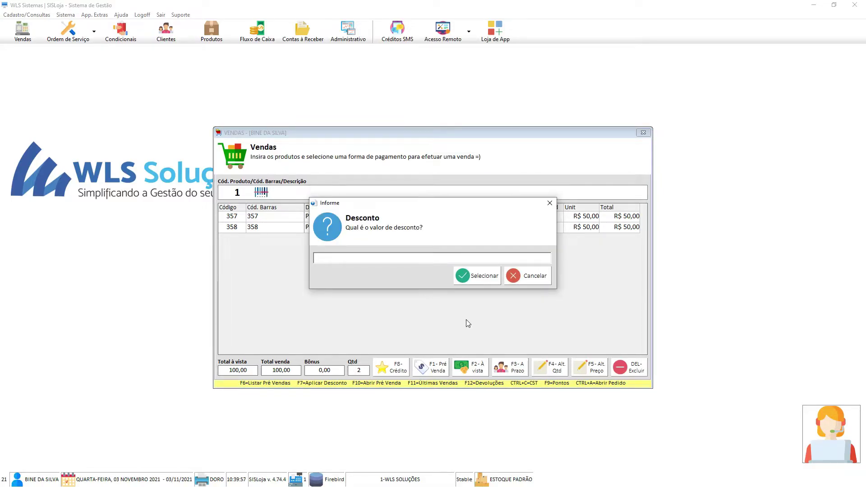
{"action": "type", "text": "1,00"}
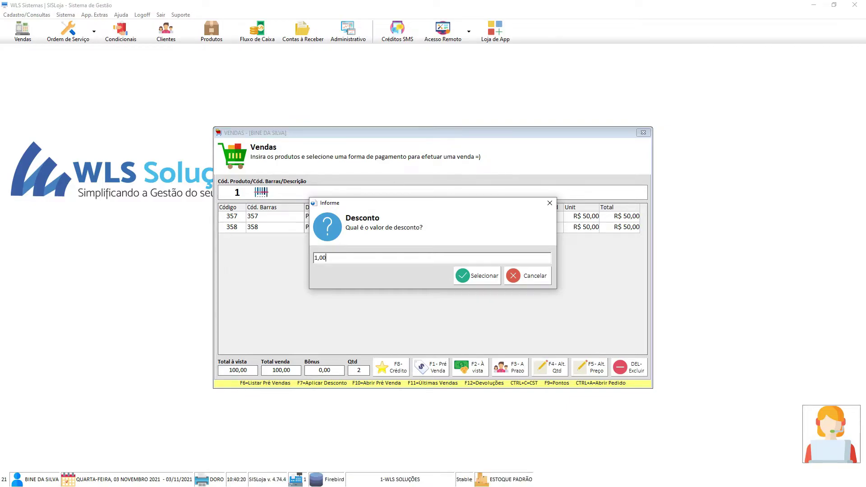
{"action": "type", "text": "0"}
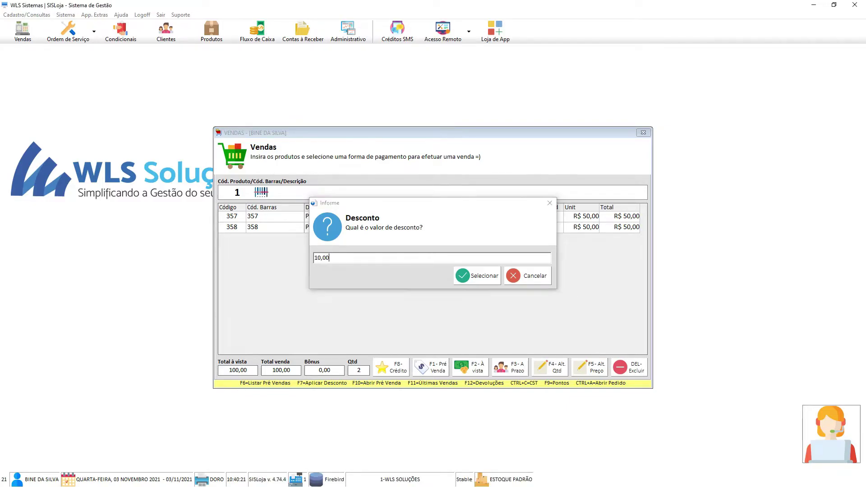
{"action": "key", "text": "Return"}
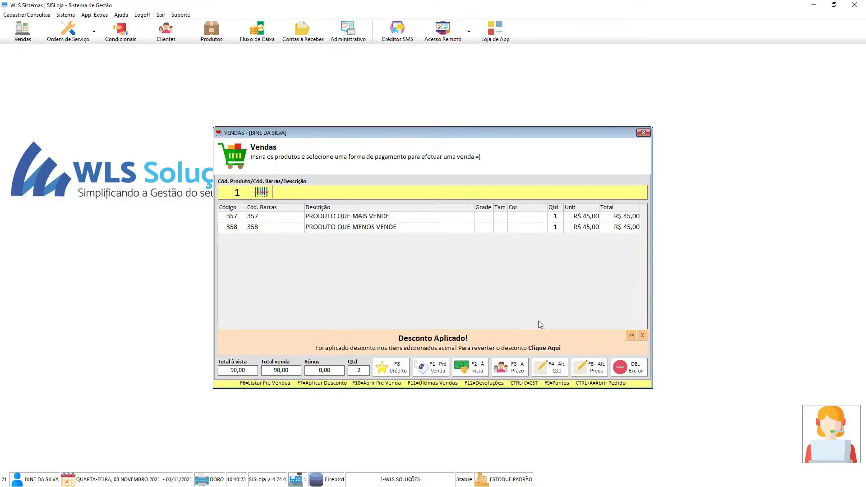
{"action": "left_click", "coordinate": [551, 349]}
Step: Apply an individual 5% discount to PRODUTO QUE MAIS VENDE and revert it
{"action": "key", "text": "F7"}
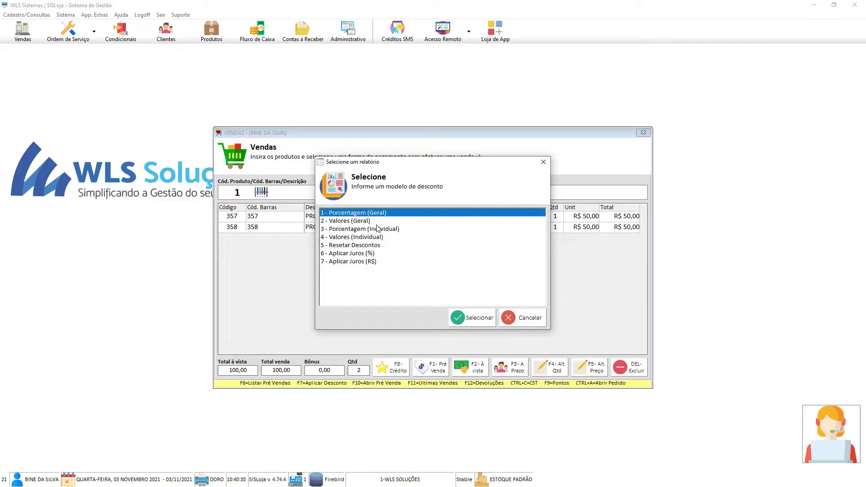
{"action": "left_click", "coordinate": [524, 317]}
{"action": "left_click", "coordinate": [339, 221]}
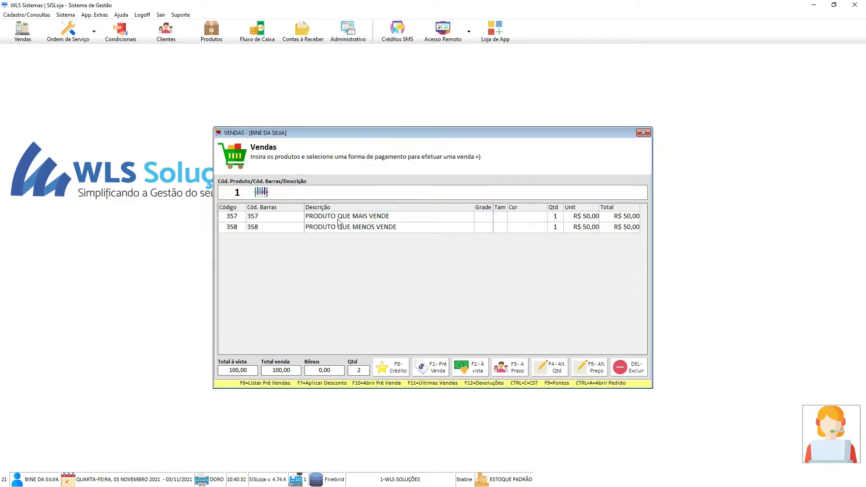
{"action": "key", "text": "F7"}
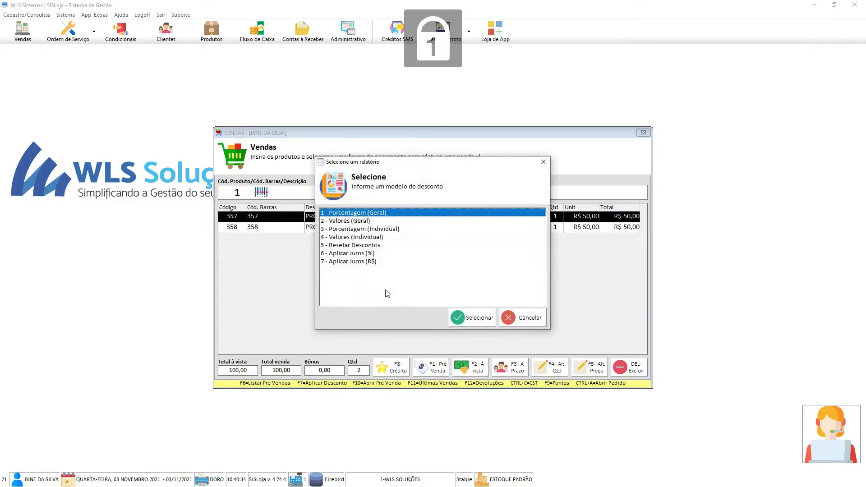
{"action": "left_click", "coordinate": [351, 237]}
{"action": "left_click", "coordinate": [351, 231]}
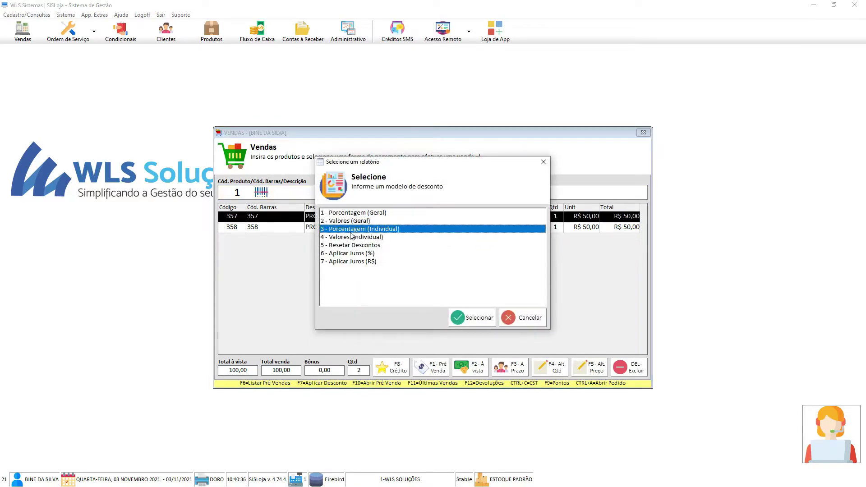
{"action": "left_click", "coordinate": [464, 318]}
{"action": "type", "text": "5"}
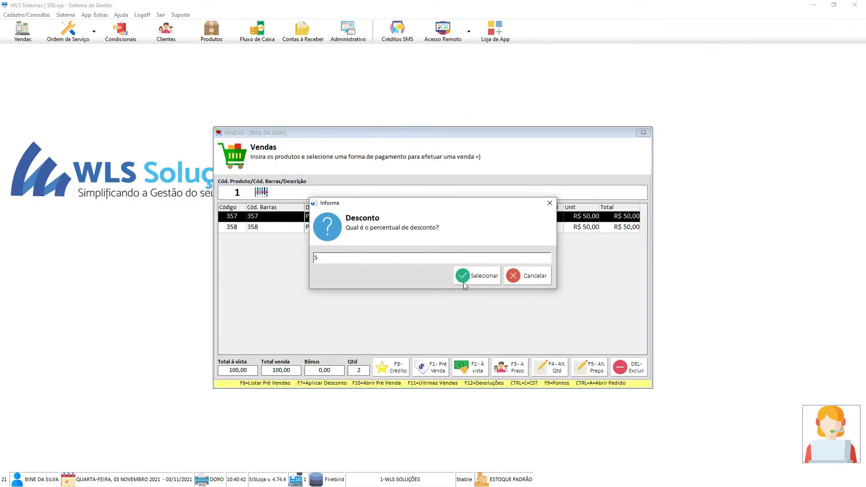
{"action": "left_click", "coordinate": [474, 279]}
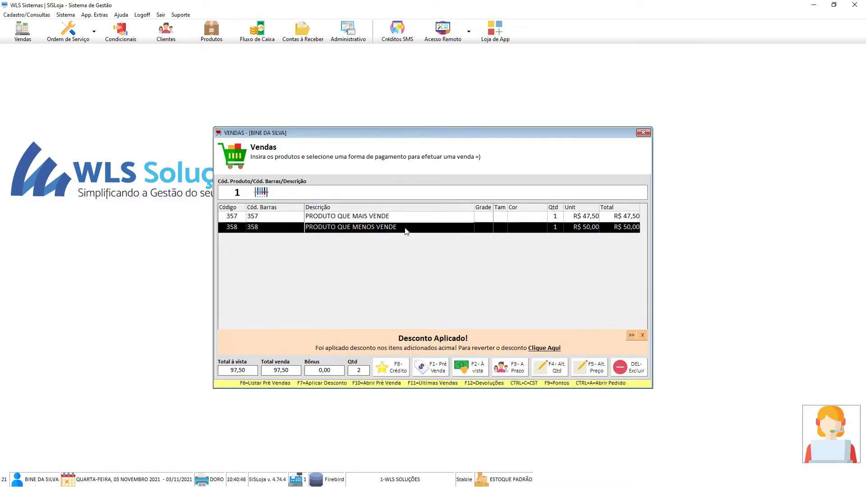
{"action": "left_click", "coordinate": [546, 348]}
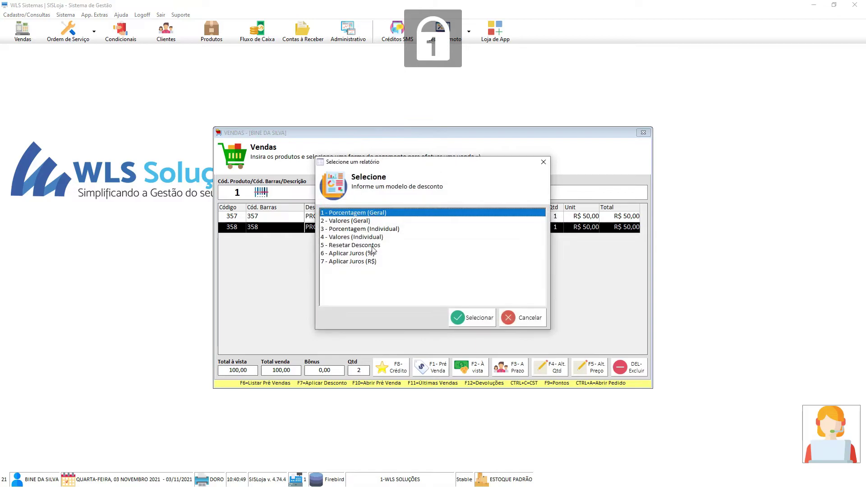
Step: Apply an individual value discount of 5,00 to PRODUTO QUE MENOS VENDE and revert it
{"action": "left_click", "coordinate": [360, 238]}
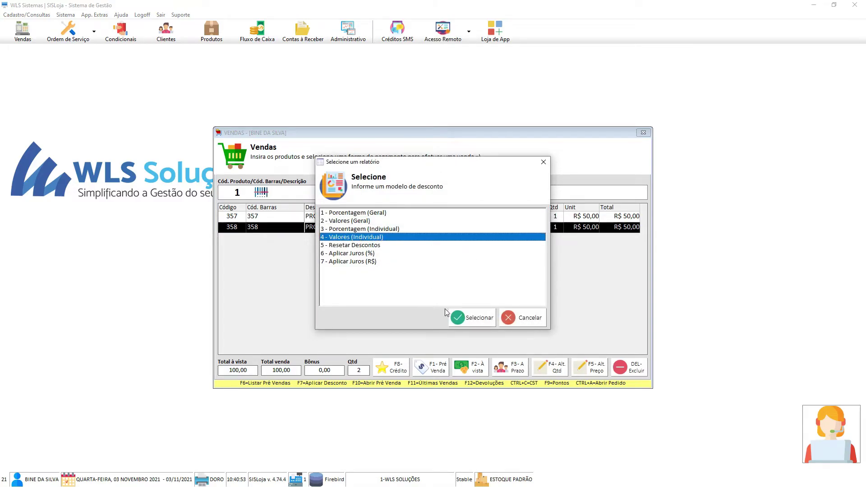
{"action": "left_click", "coordinate": [464, 316]}
{"action": "left_click", "coordinate": [347, 238]}
{"action": "left_click", "coordinate": [479, 318]}
{"action": "type", "text": "5,00"}
{"action": "key", "text": "Return"}
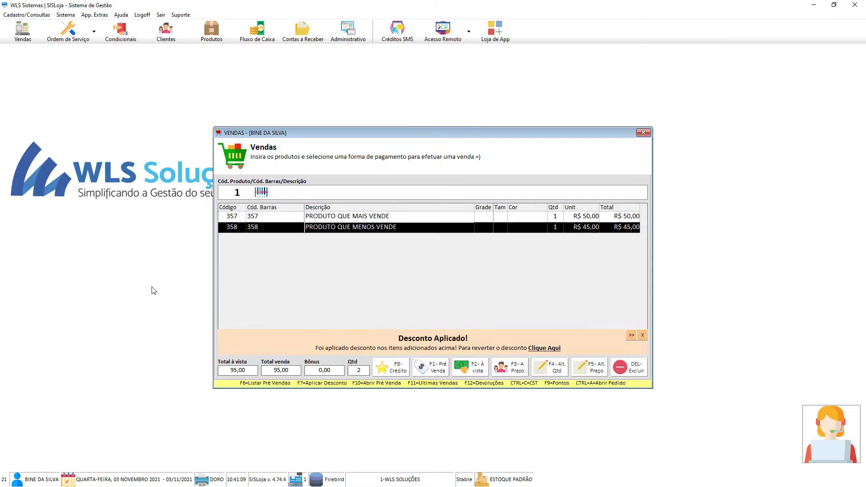
{"action": "left_click", "coordinate": [543, 349]}
Step: Apply 10% interest to the sale with the Aplicar Juros (%) model and revert it
{"action": "key", "text": "F7"}
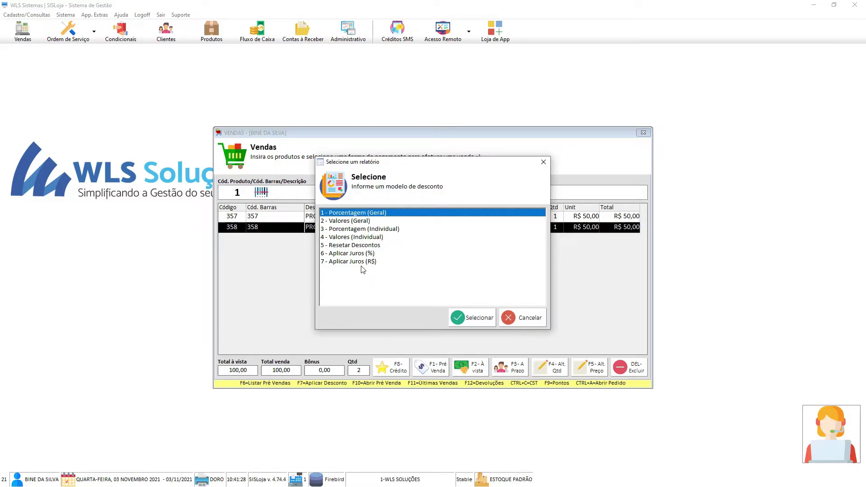
{"action": "left_click_drag", "start_coordinate": [386, 163], "coordinate": [383, 153]}
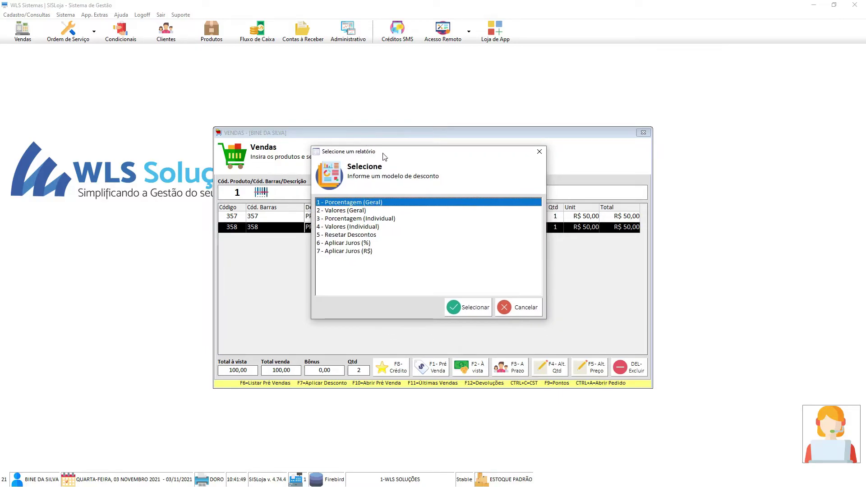
{"action": "left_click", "coordinate": [364, 244]}
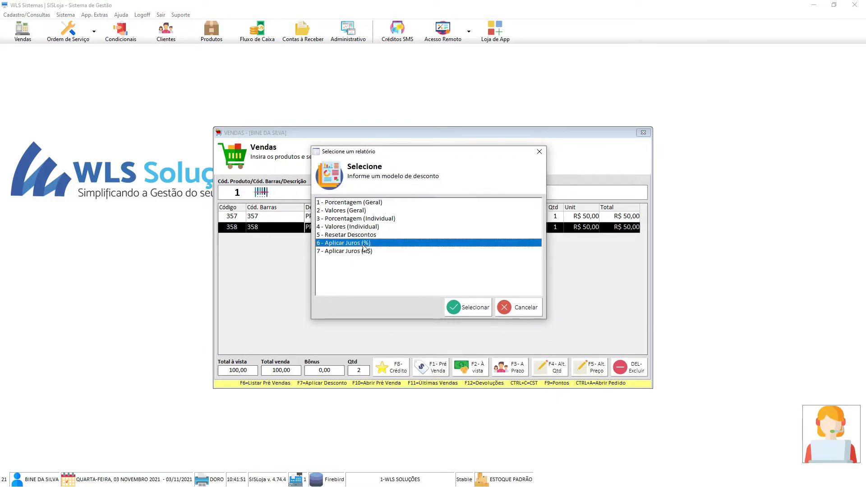
{"action": "left_click", "coordinate": [472, 308]}
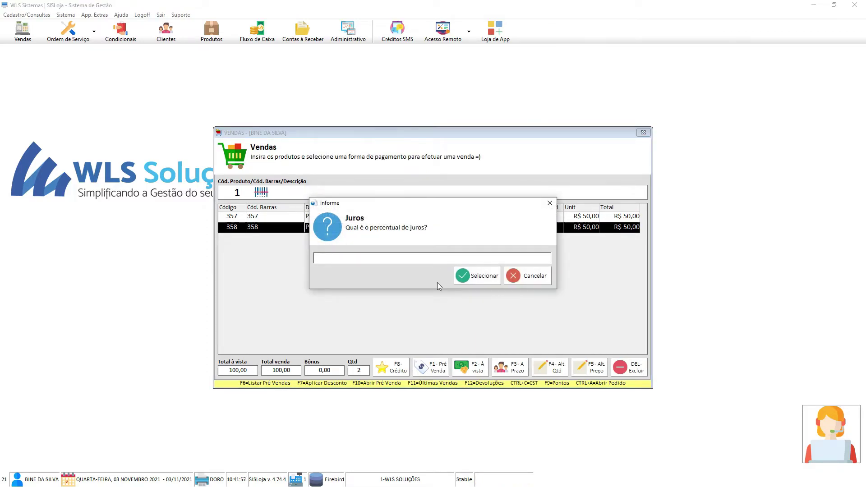
{"action": "type", "text": "10"}
{"action": "left_click", "coordinate": [468, 280]}
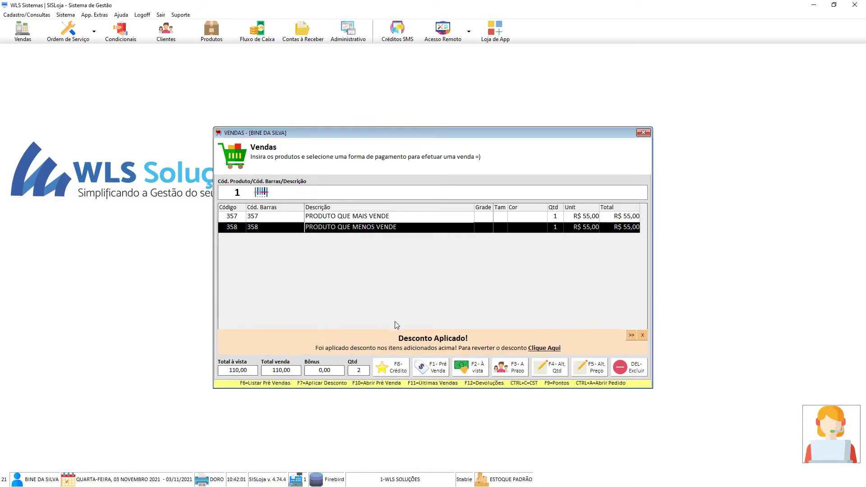
{"action": "left_click", "coordinate": [539, 348]}
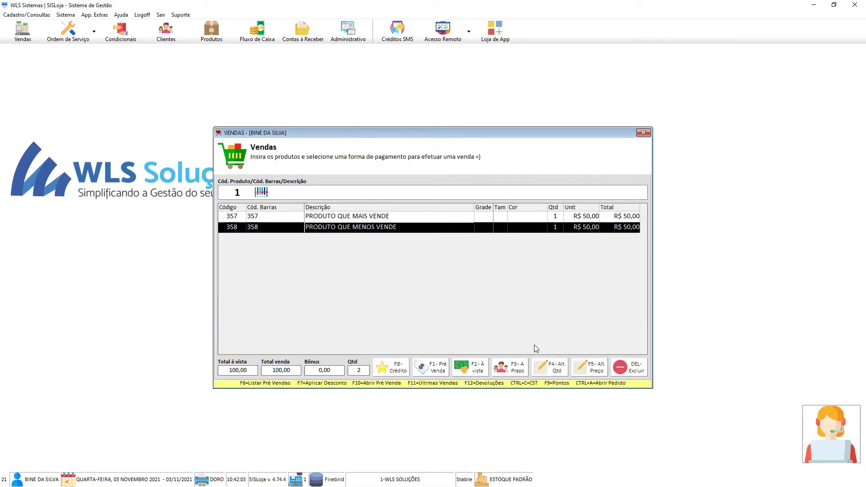
Step: Apply interest of 15,00 to the sale with the Aplicar Juros (R$) model
{"action": "key", "text": "F7"}
{"action": "left_click", "coordinate": [349, 262]}
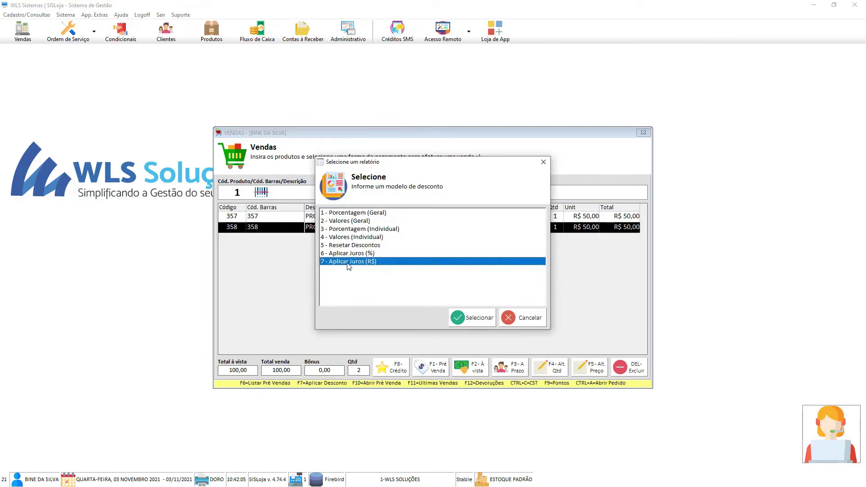
{"action": "left_click", "coordinate": [474, 320]}
{"action": "type", "text": "15,00"}
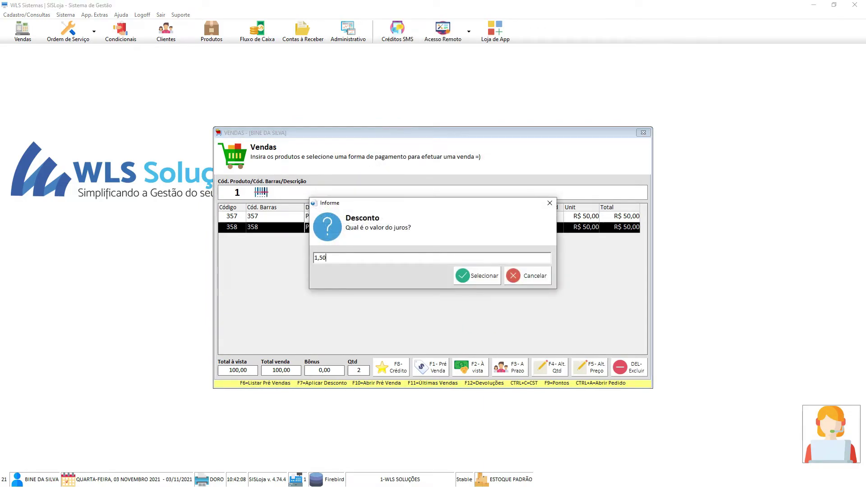
{"action": "key", "text": "Return"}
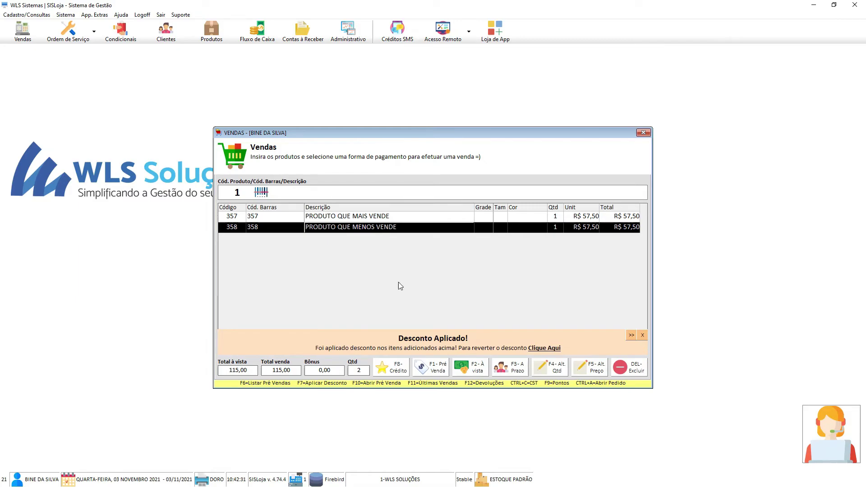
Step: Start closing the sale as a cash payment and search the client list by the customer's first name
{"action": "key", "text": "F2"}
{"action": "left_click", "coordinate": [473, 268]}
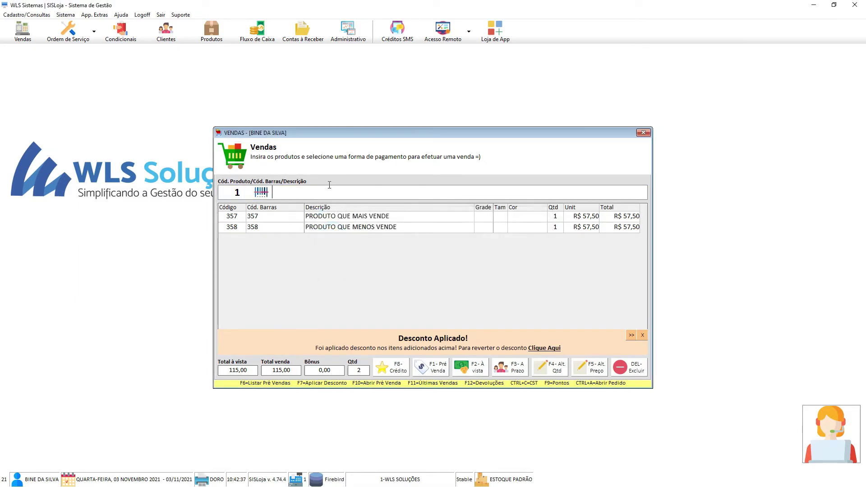
{"action": "type", "text": "rafael"}
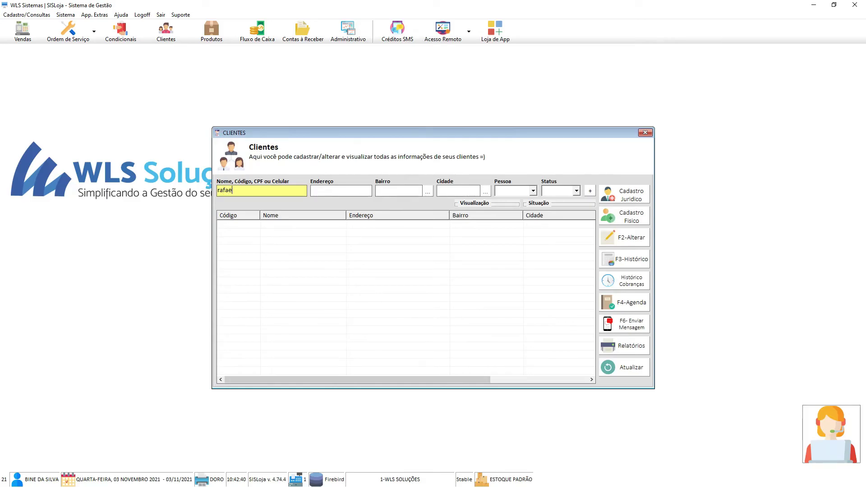
{"action": "key", "text": "Return"}
{"action": "key", "text": "Return"}
{"action": "key", "text": "Return"}
{"action": "key", "text": "Return"}
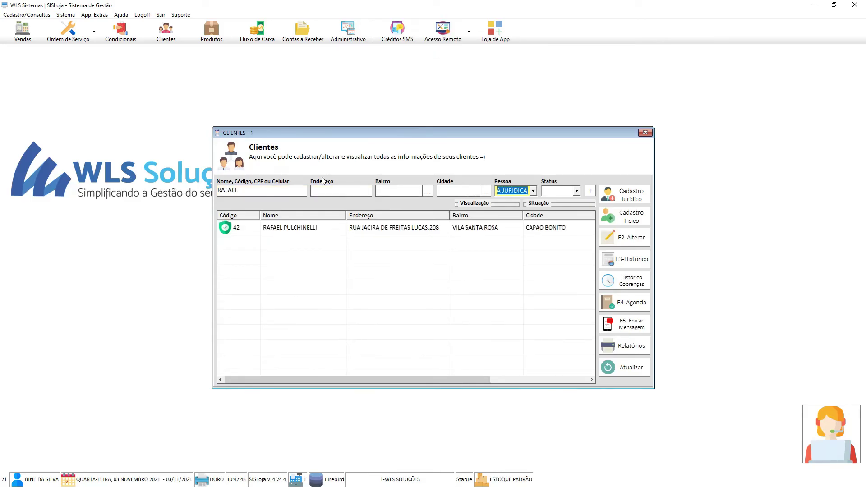